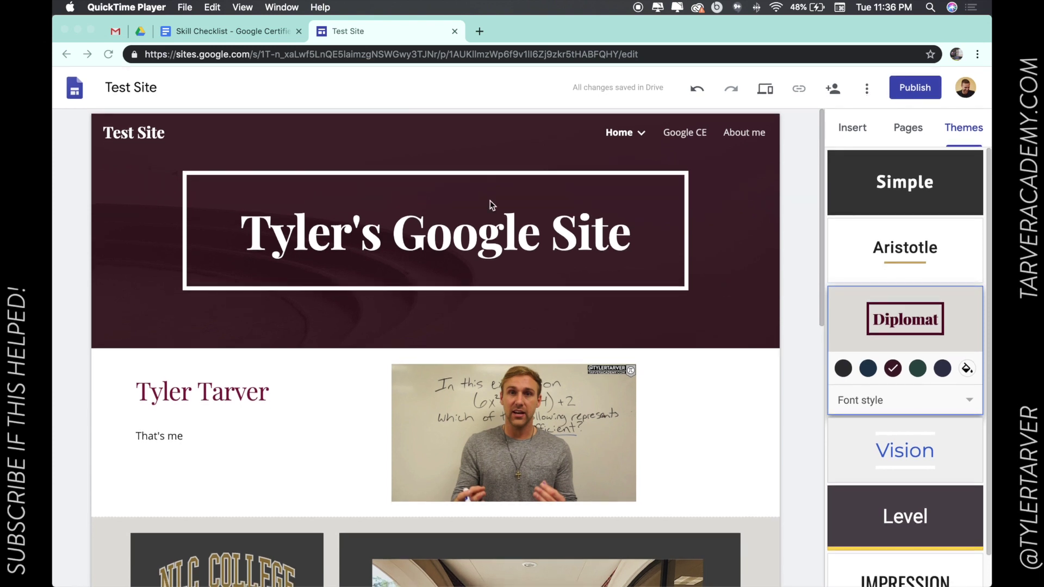
Scroll to THE END section and bring up the insert choices for its empty placeholder
scroll(501, 231, "down", 1)
scroll(501, 232, "down", 3)
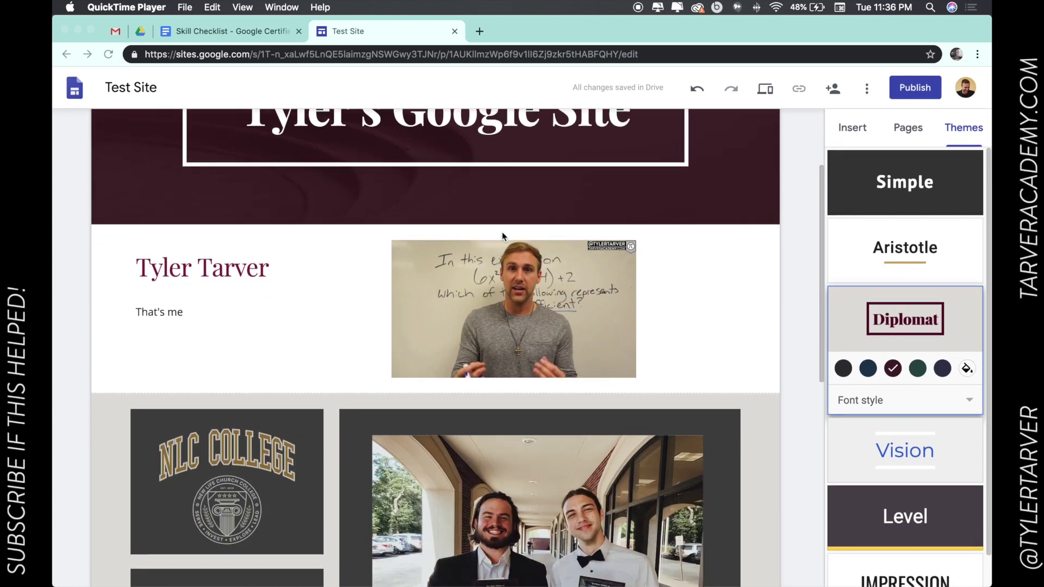
left_click(231, 31)
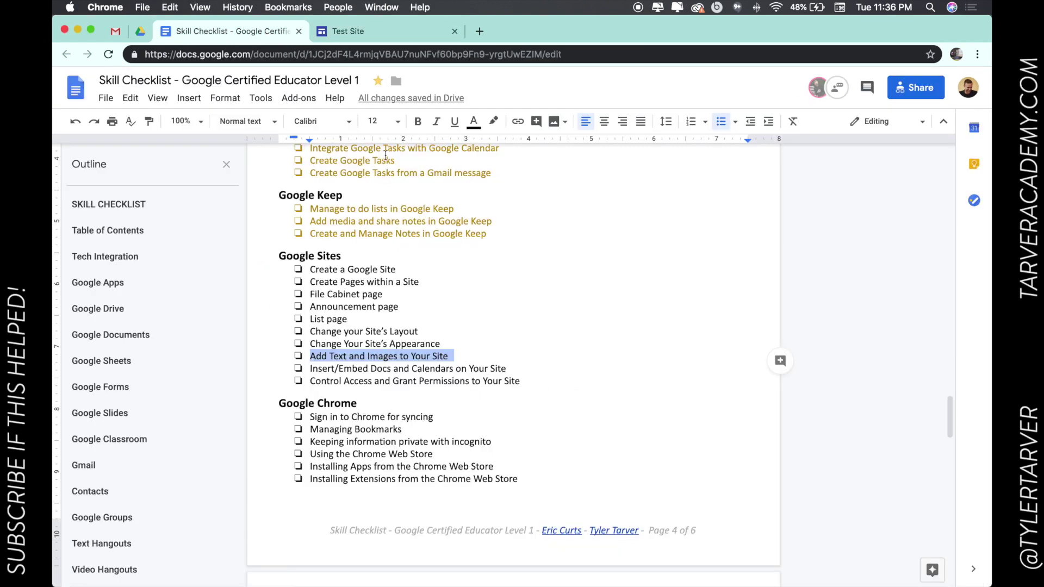
left_click(350, 31)
scroll(417, 362, "down", 5)
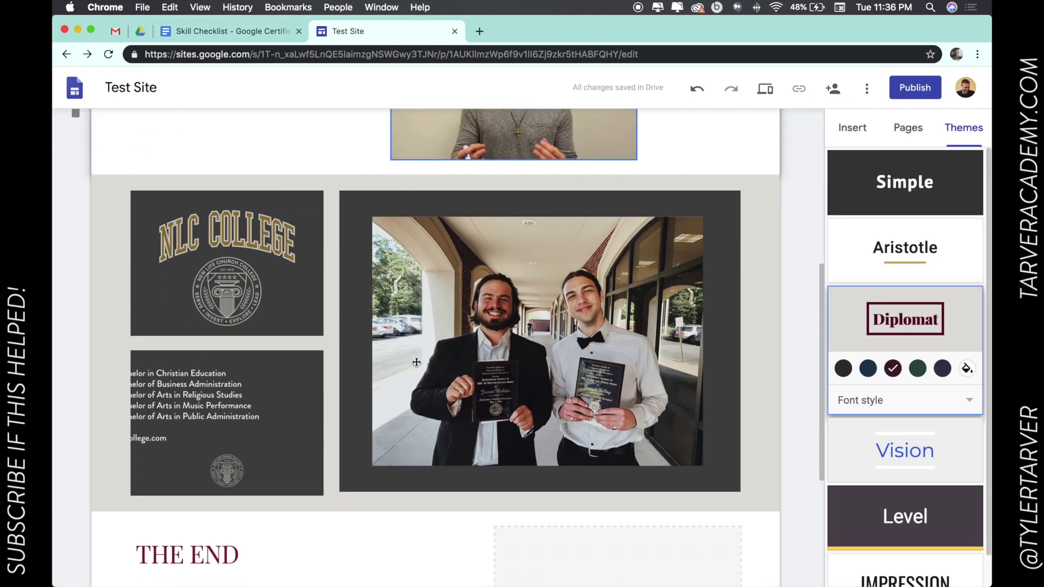
scroll(416, 362, "down", 5)
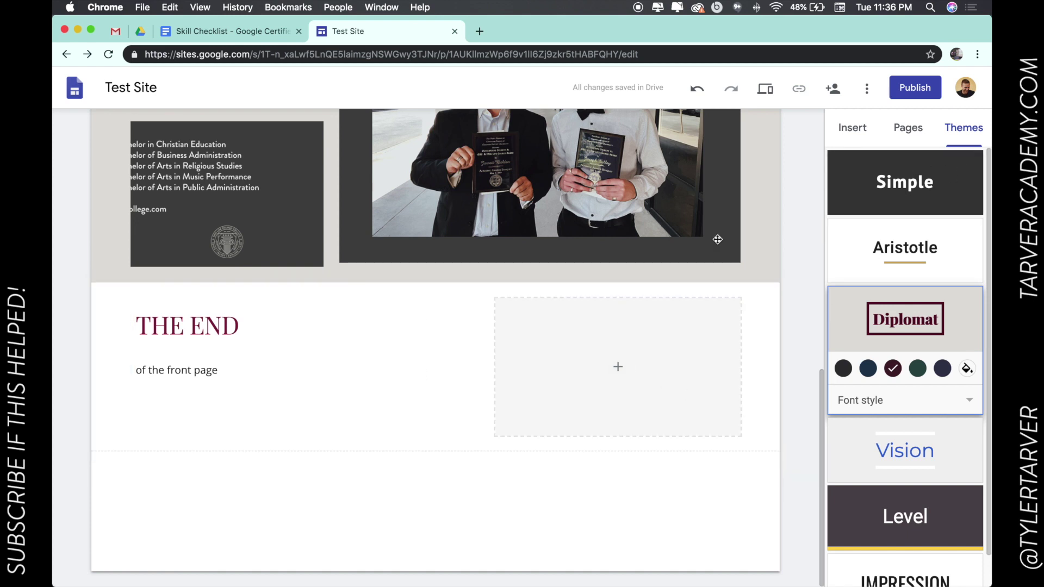
left_click(616, 366)
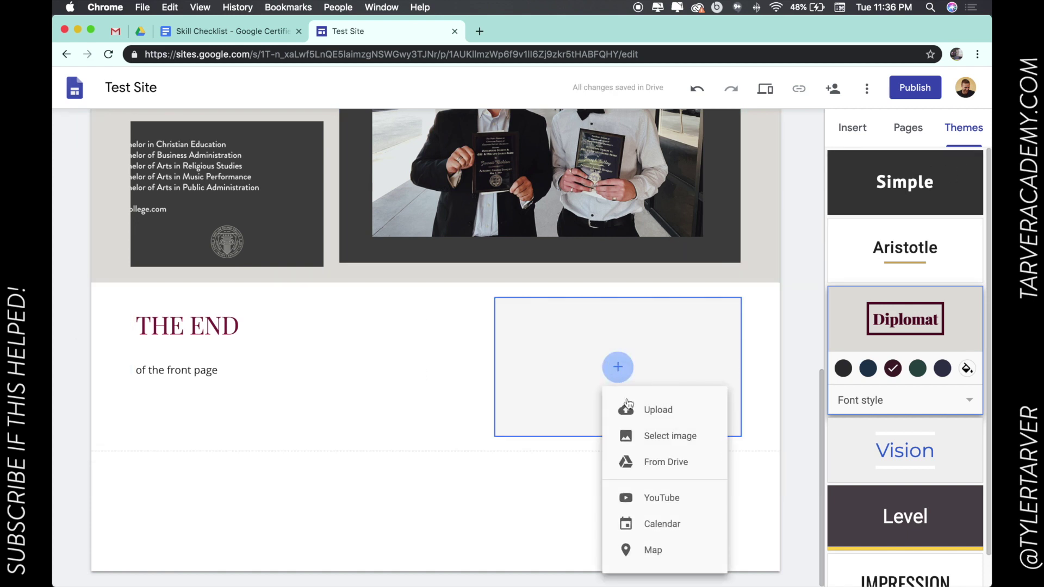
Try the Google Drive image picker, then back out and reopen the placeholder's insert choices
left_click(655, 462)
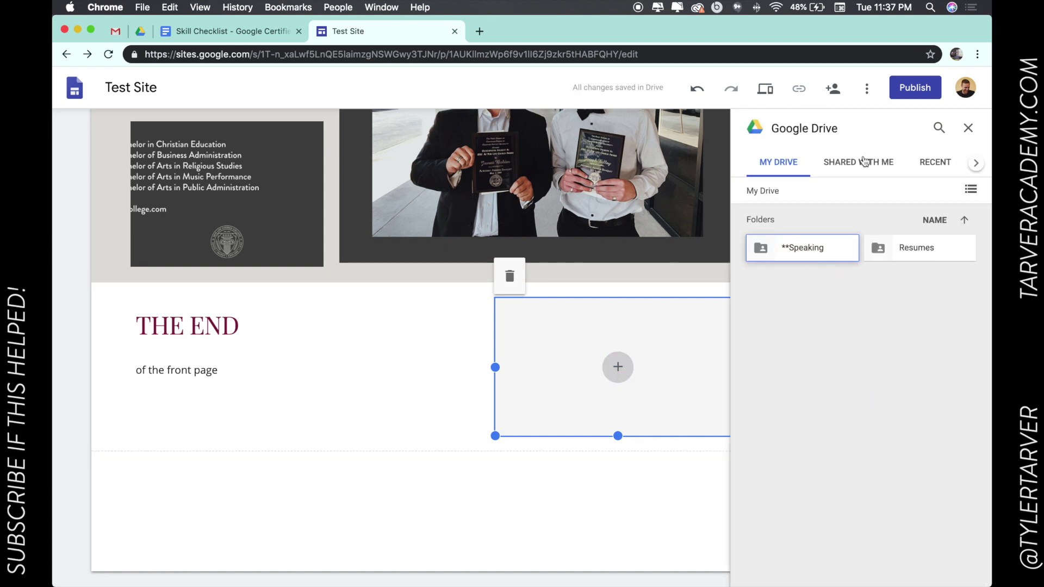
left_click(968, 127)
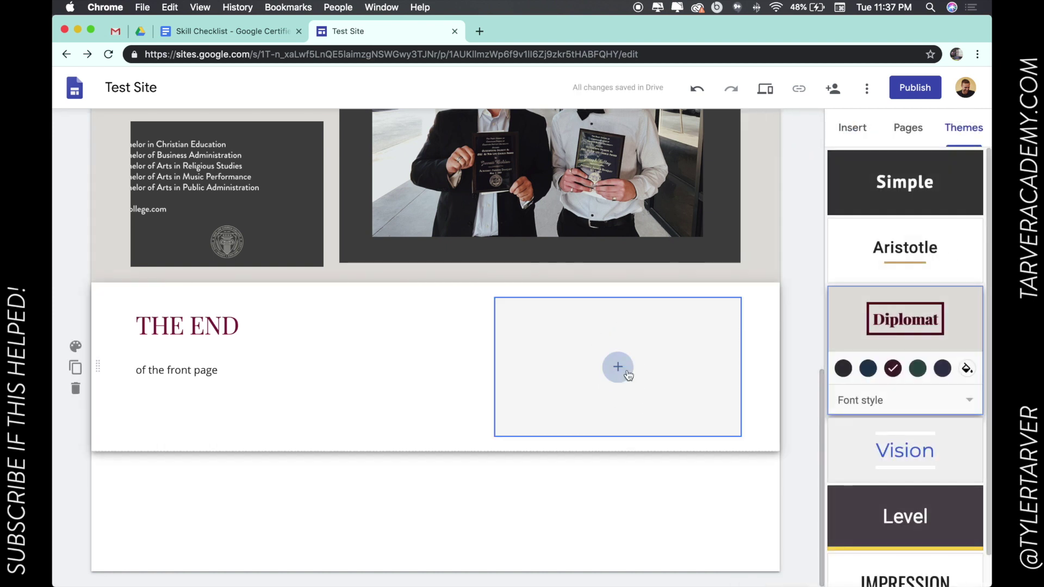
left_click(617, 368)
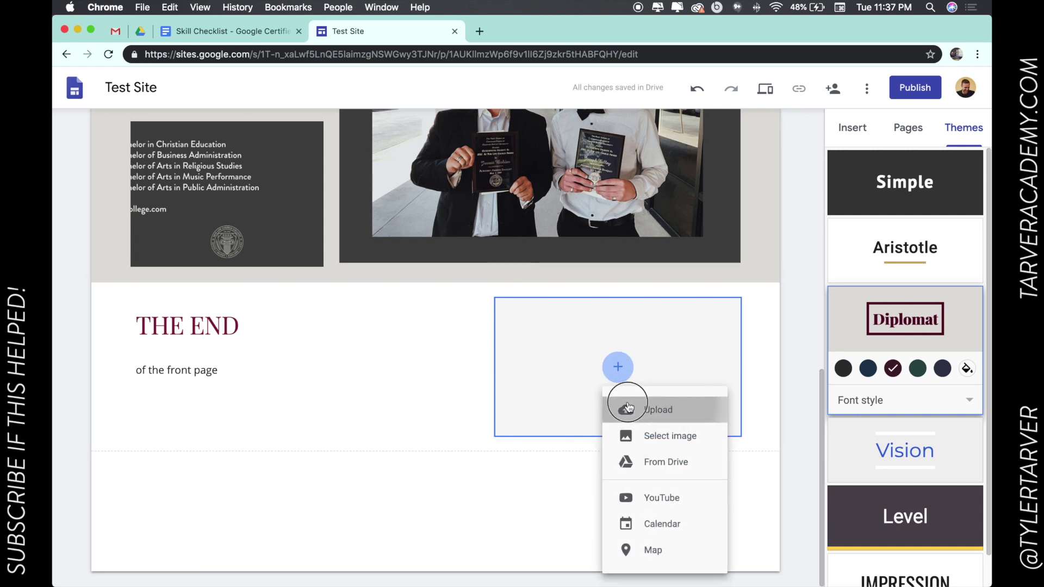
Upload download-1.jpg from the computer into the placeholder beside THE END
left_click(624, 408)
left_click(437, 199)
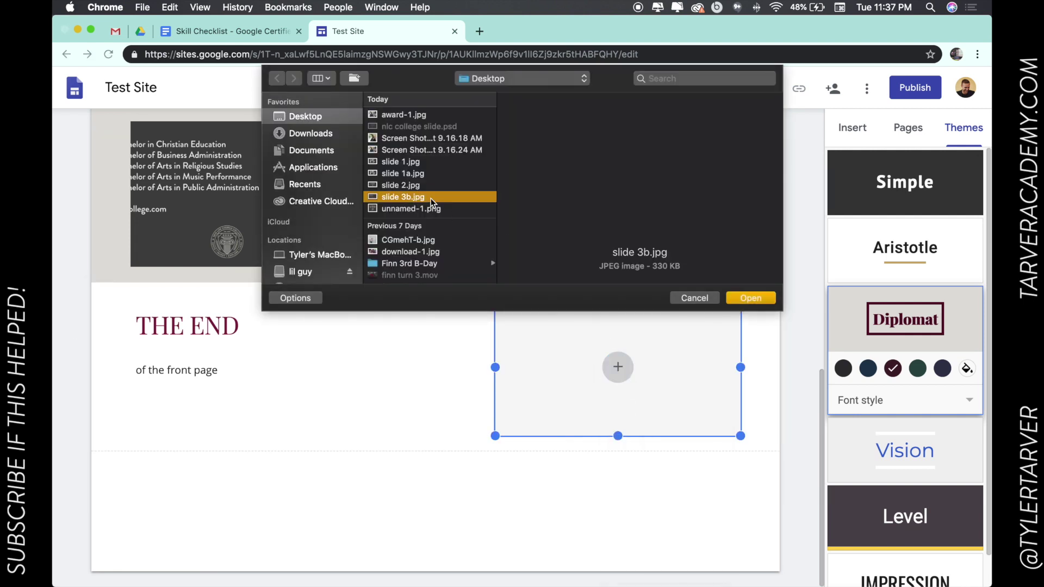
key("Down")
left_click(440, 162)
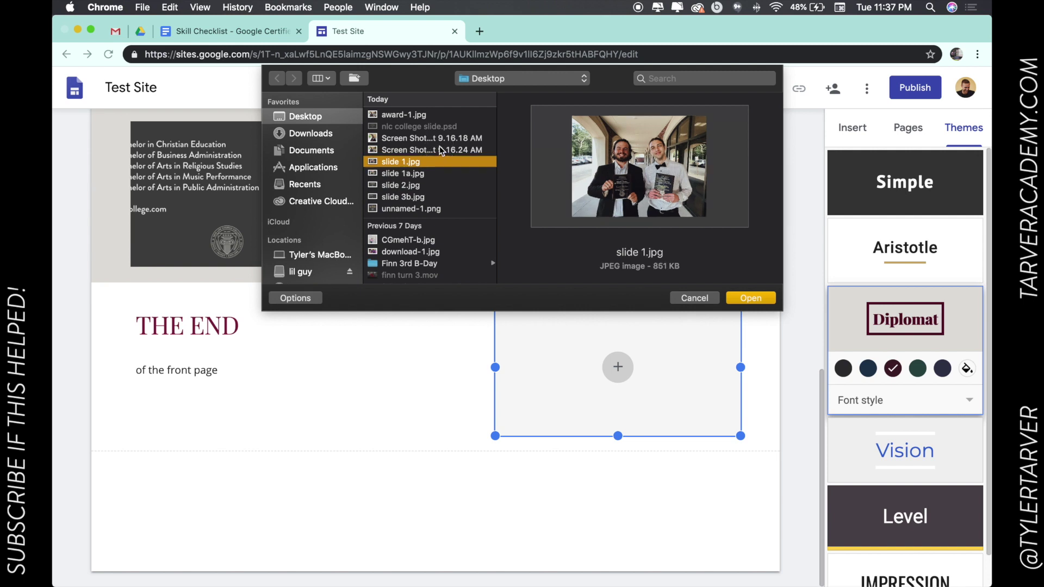
left_click(438, 150)
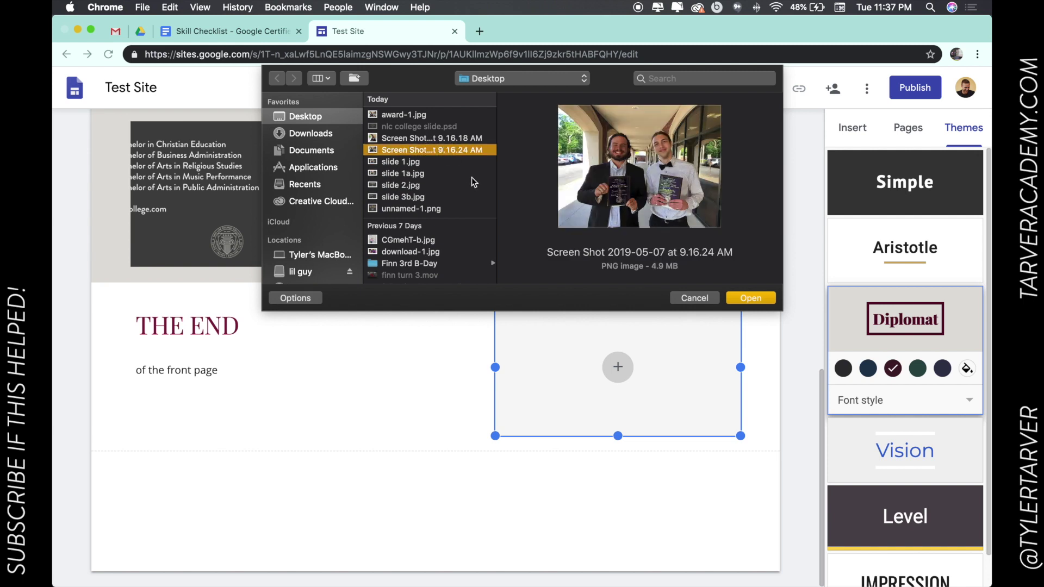
left_click(423, 196)
left_click(427, 162)
left_click(409, 251)
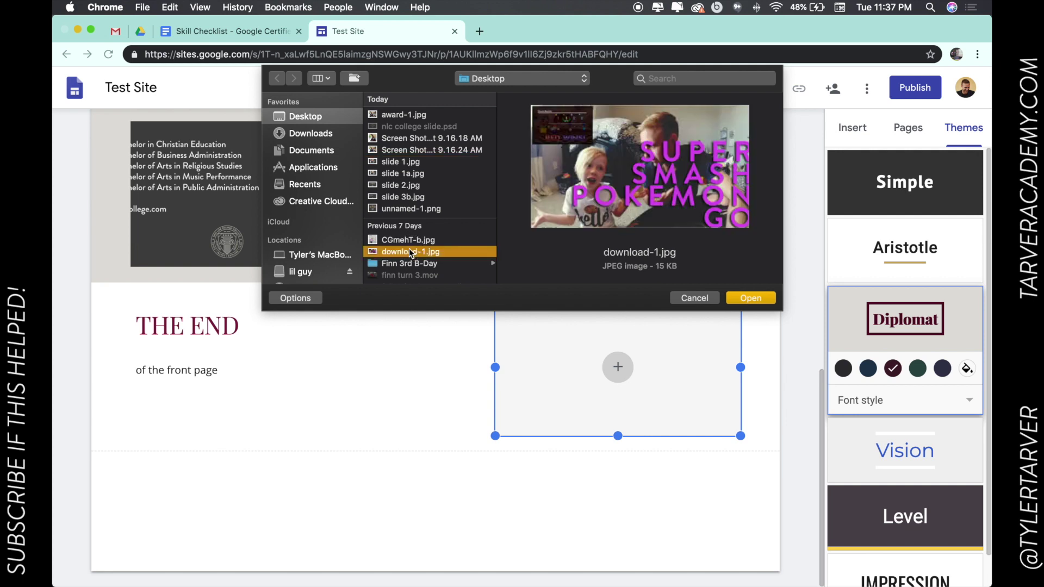
left_click(411, 240)
left_click(412, 252)
left_click(753, 297)
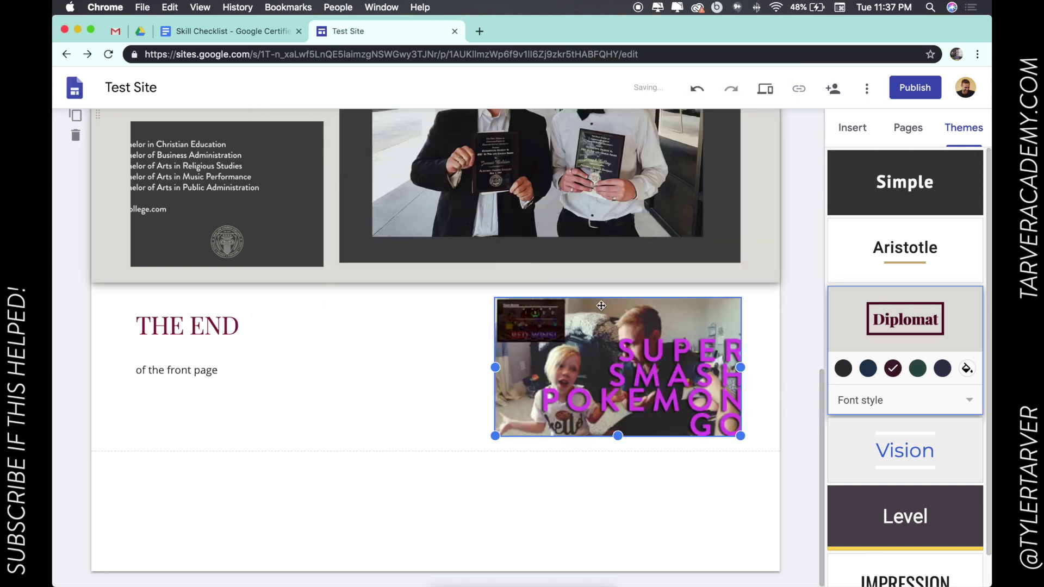
left_click(761, 272)
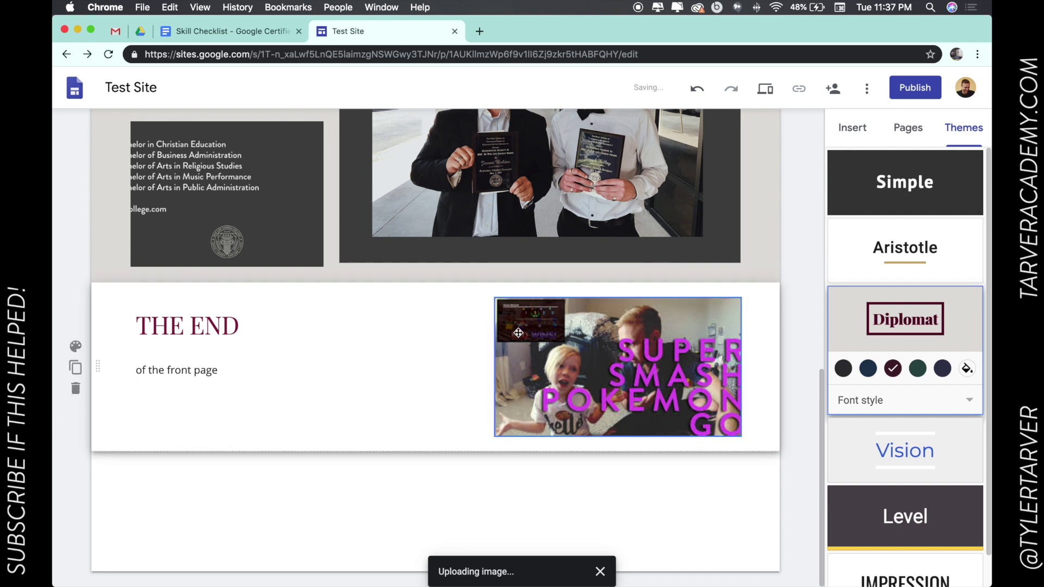
Add a text box below THE END reading 'This is what a text box would look like.'
left_click(860, 127)
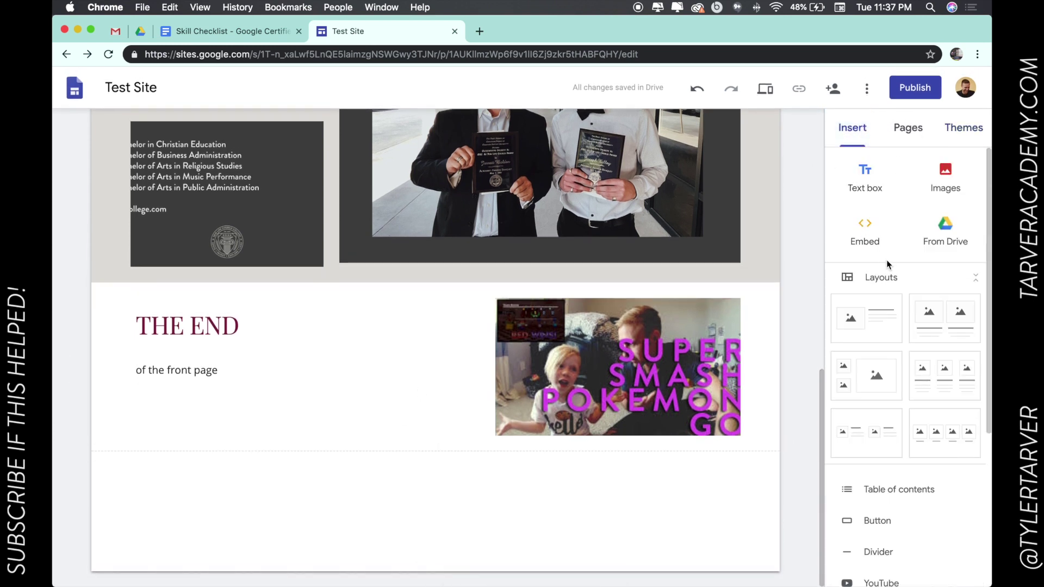
left_click(866, 179)
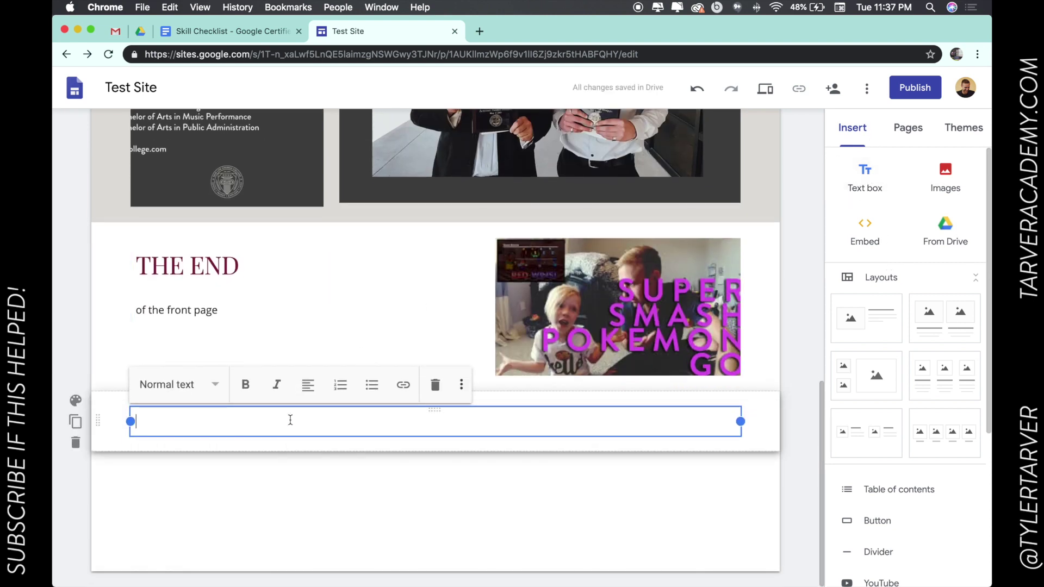
type("This is what")
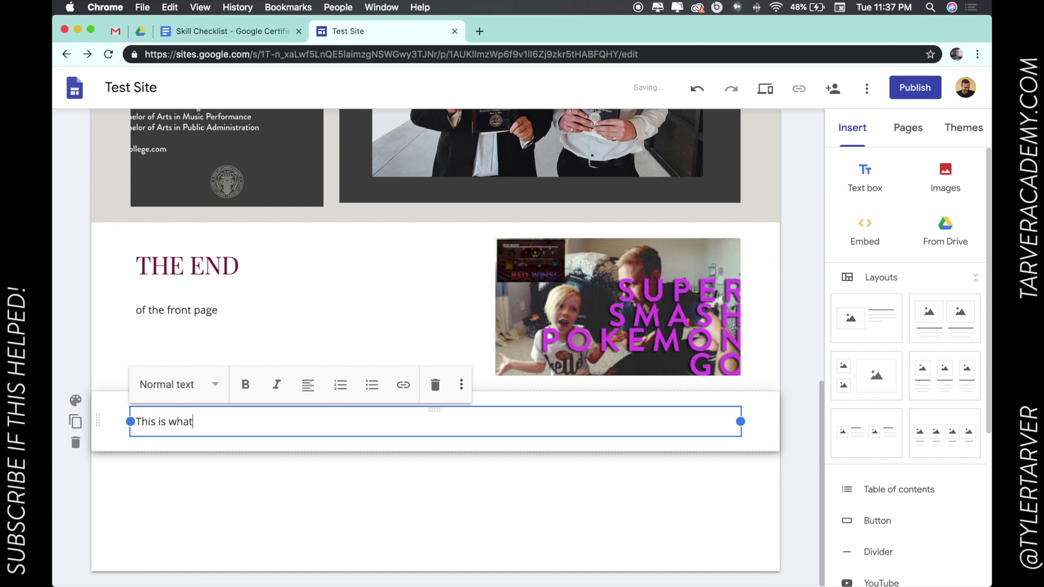
type(" a text box would look like.")
Make the text box sentence Title size and center it
key("super+a")
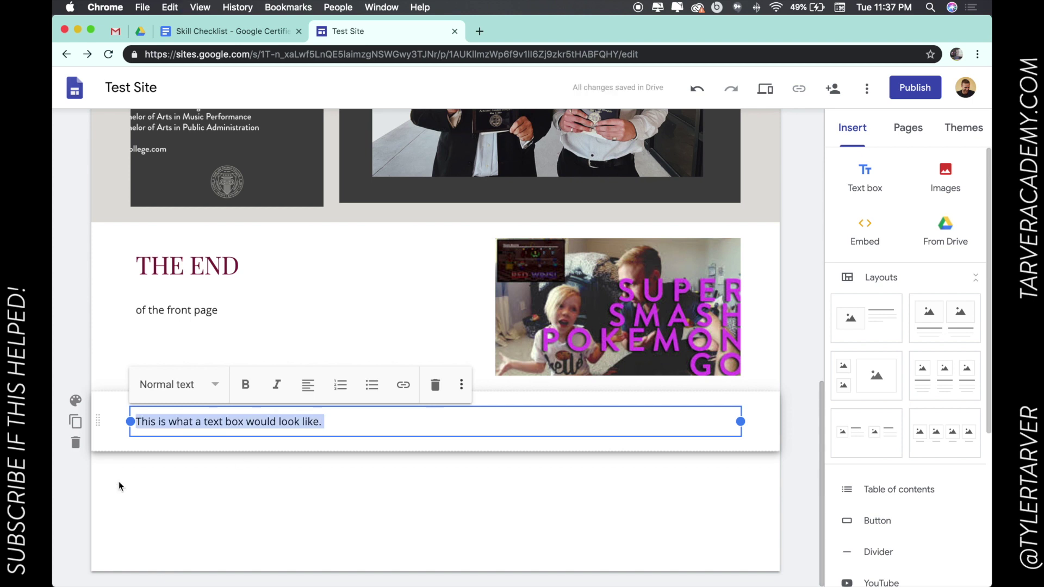
left_click(216, 387)
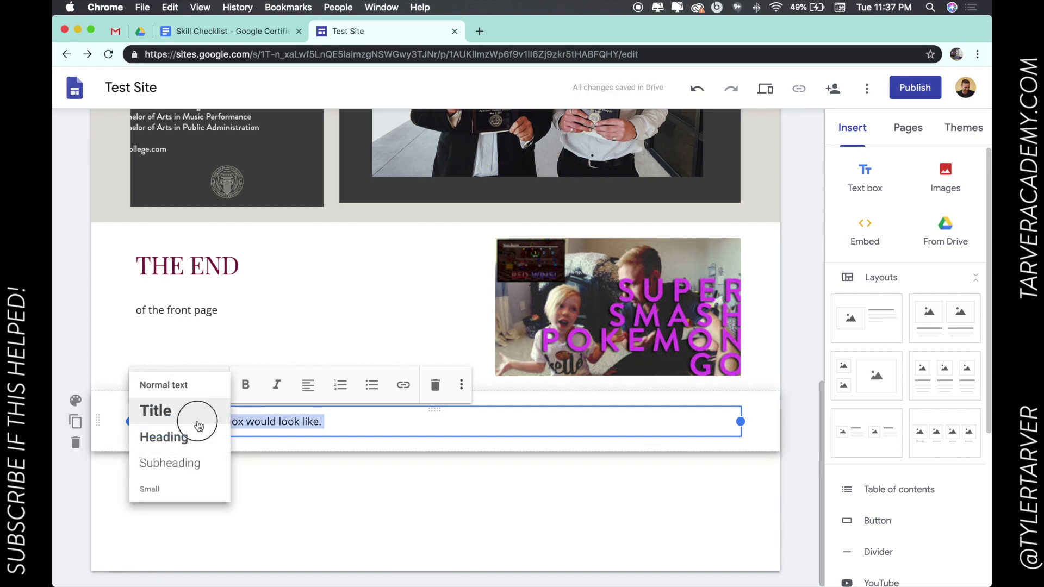
left_click(199, 421)
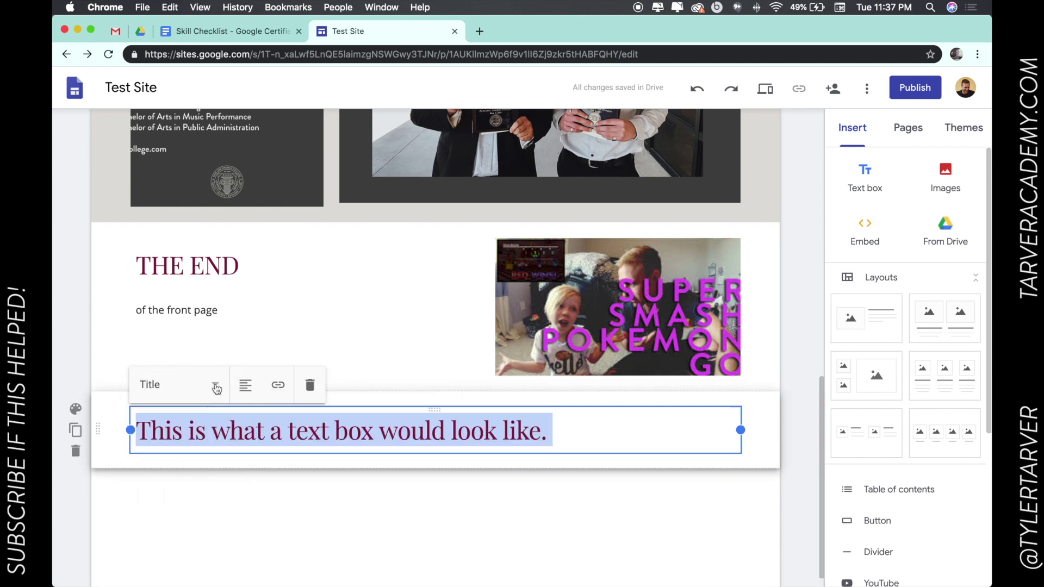
left_click(249, 387)
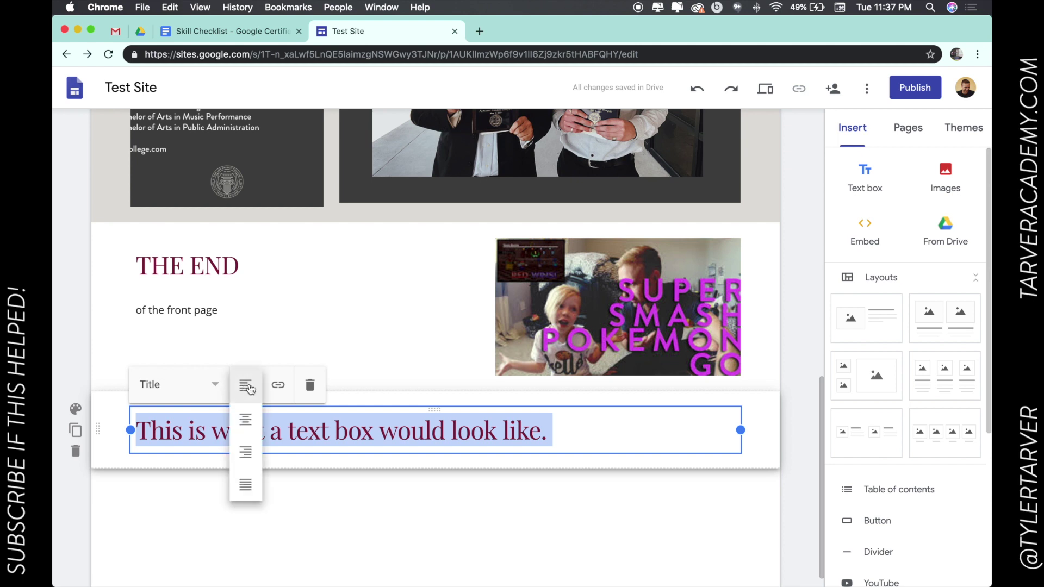
left_click(245, 422)
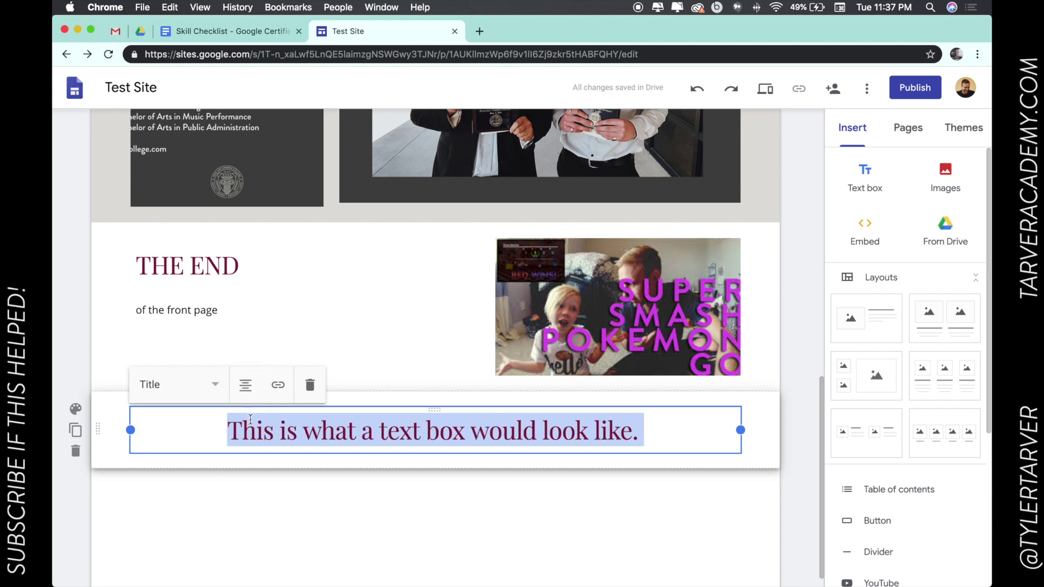
left_click(279, 387)
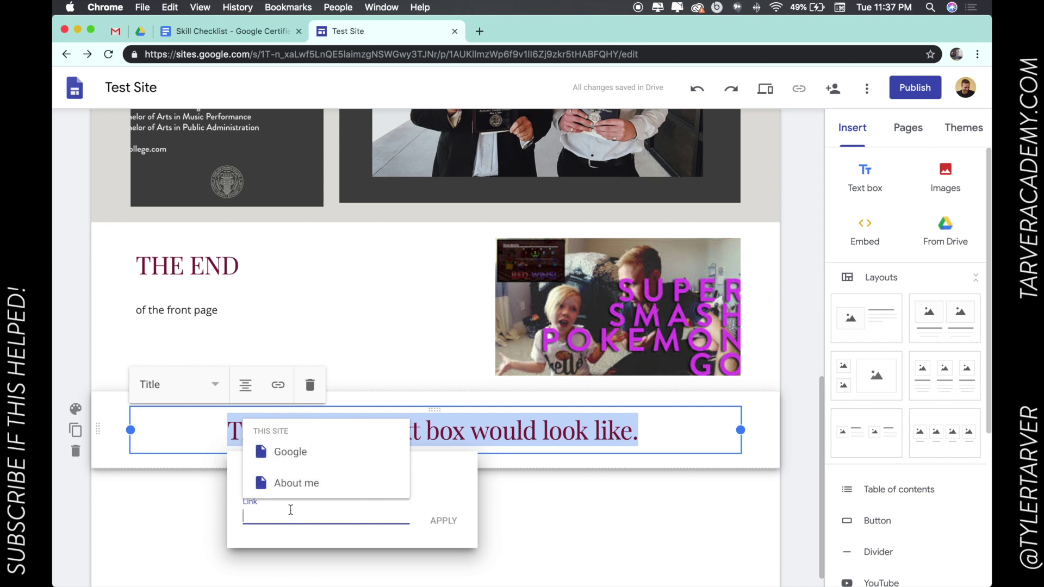
type("http:")
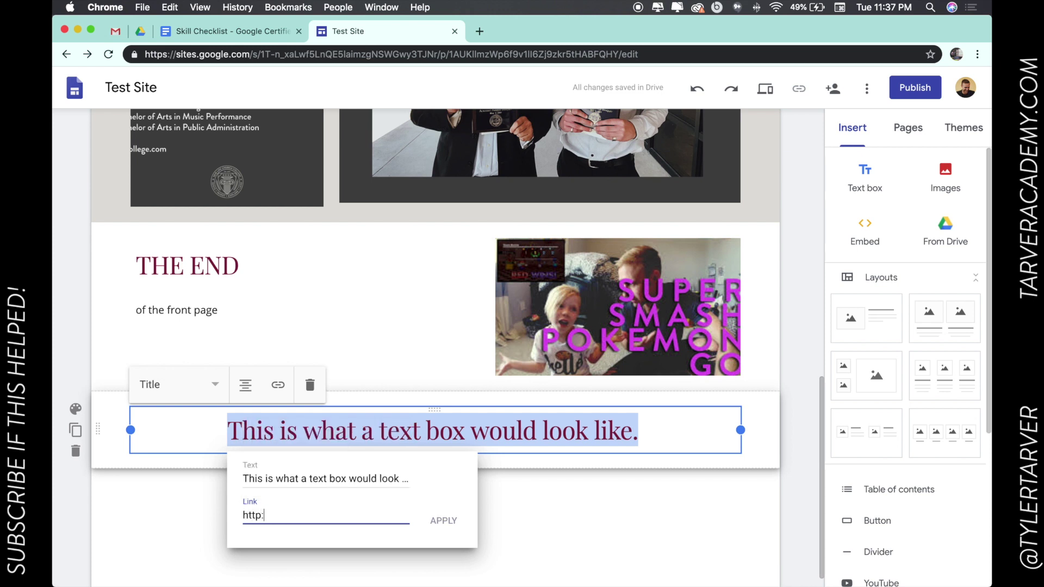
type("//tarveracadem")
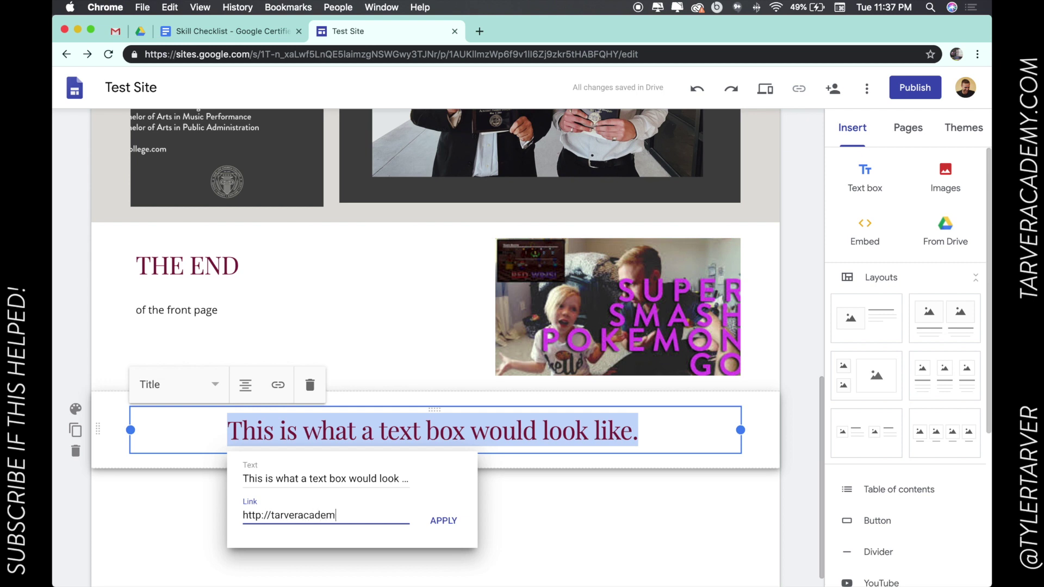
type("y.com")
key("Return")
left_click(470, 455)
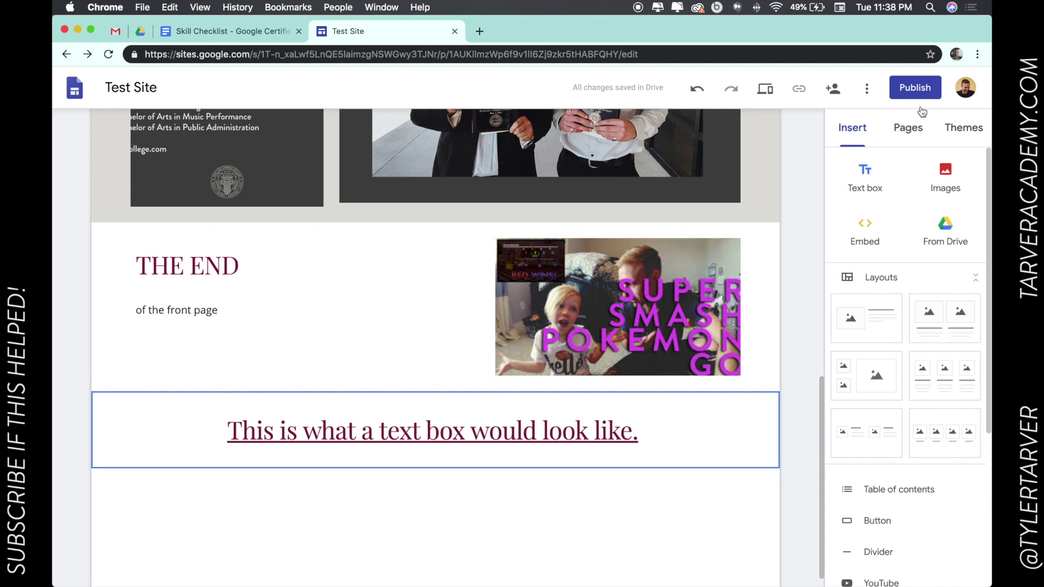
Upload math clipjbj.jpg from the Desktop as a new image section
left_click(945, 177)
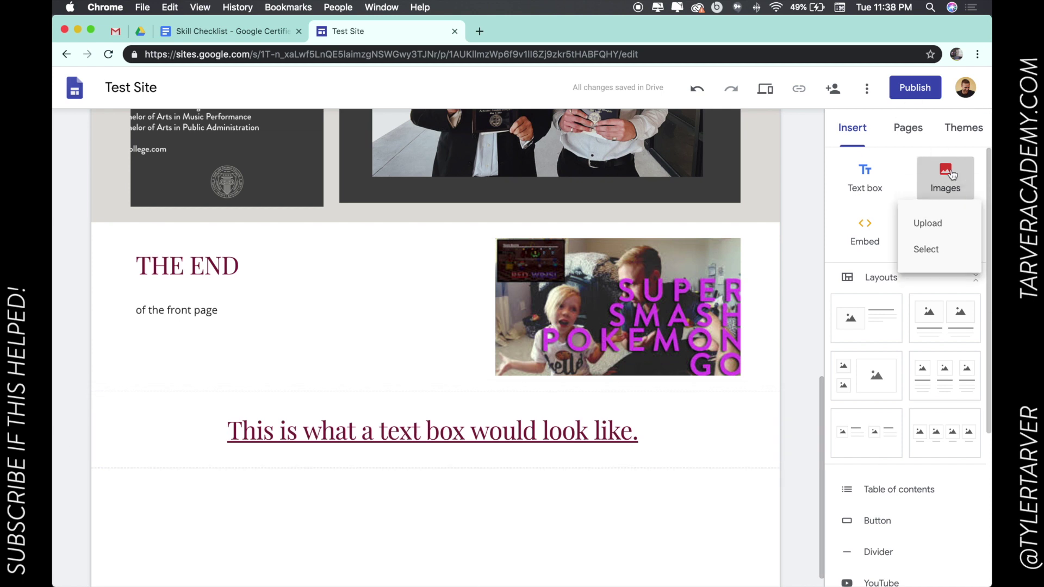
left_click(948, 233)
scroll(430, 222, "down", 5)
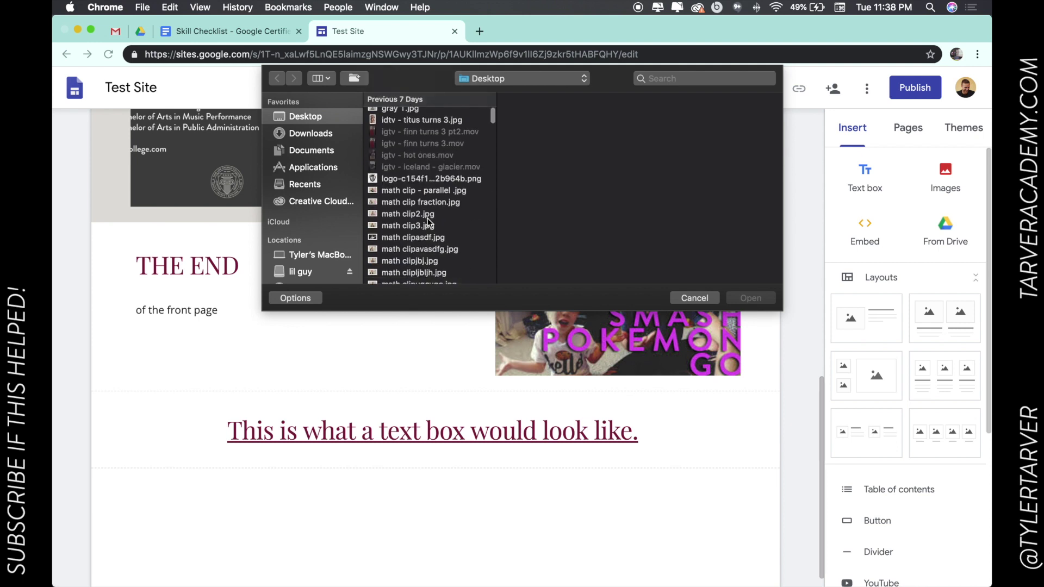
left_click(419, 195)
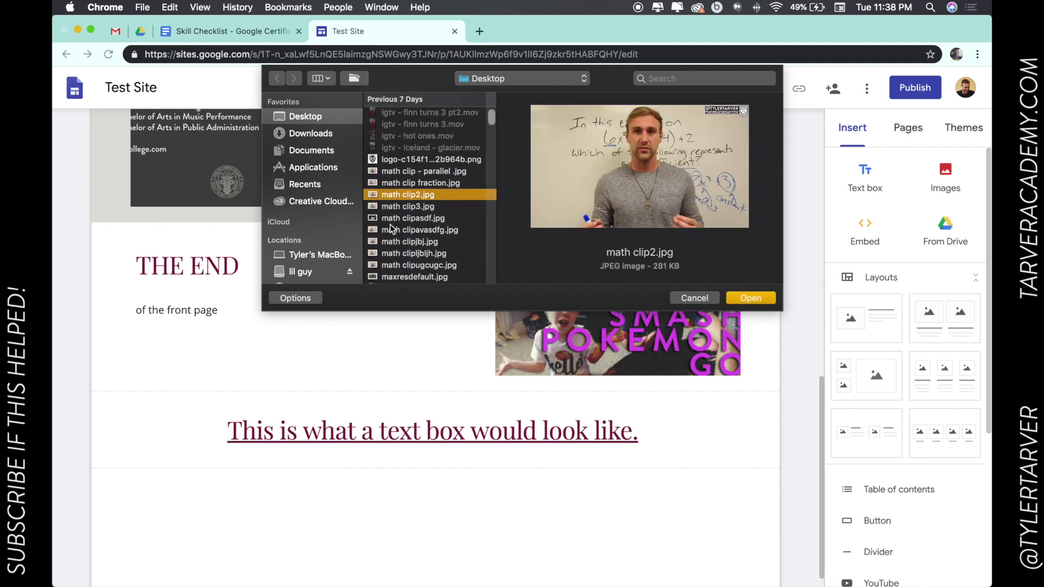
left_click(416, 207)
left_click(416, 242)
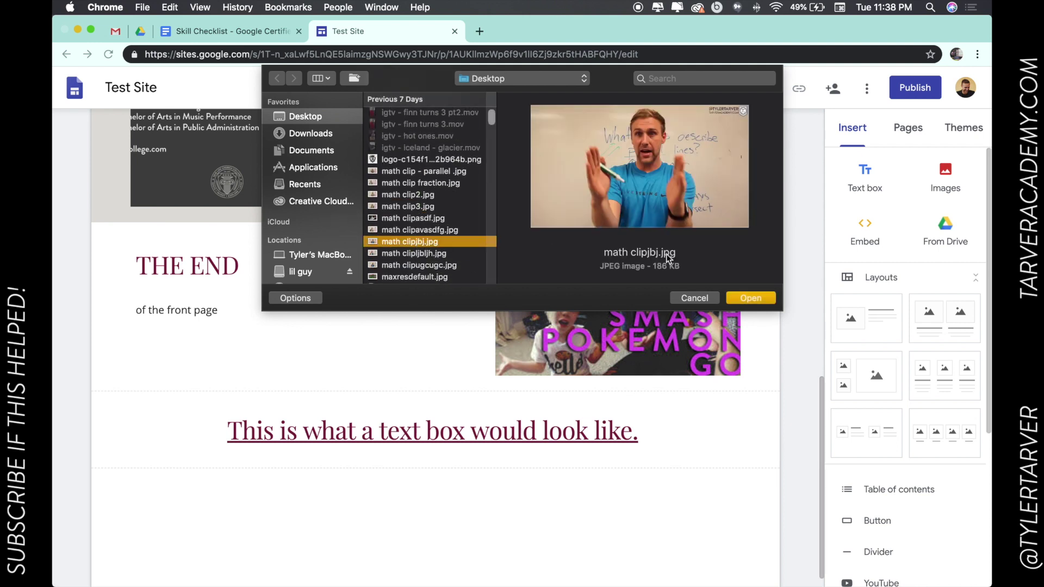
left_click(750, 299)
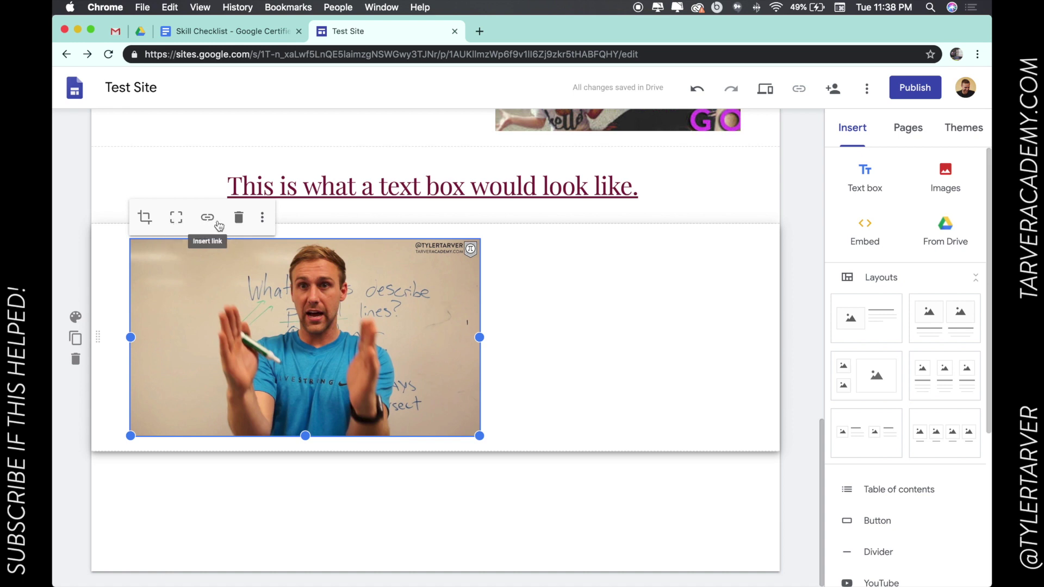
Look at the uploaded image's more-options menu, close it unchanged, and reselect the image
left_click(262, 217)
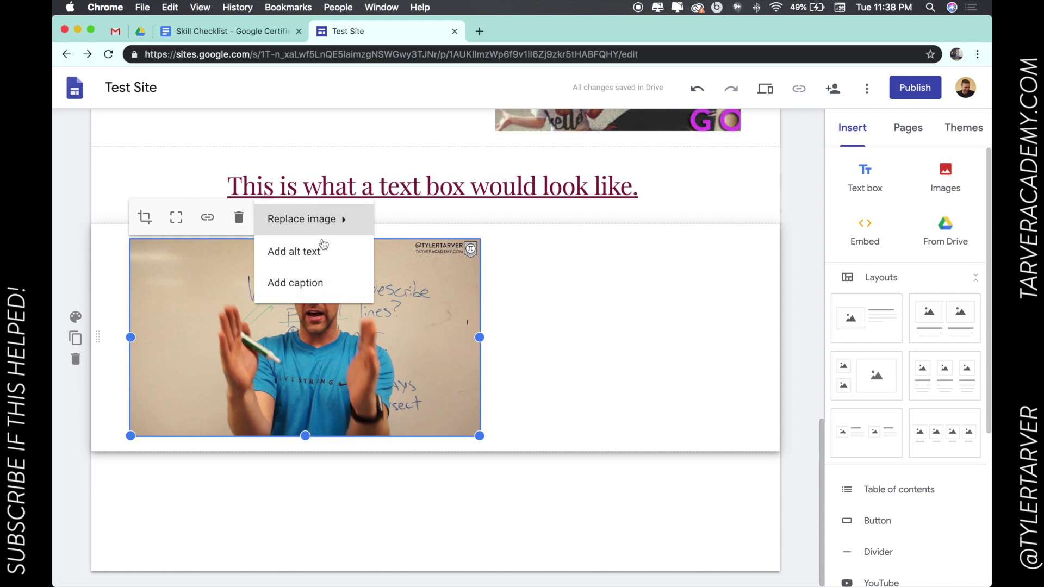
left_click(586, 352)
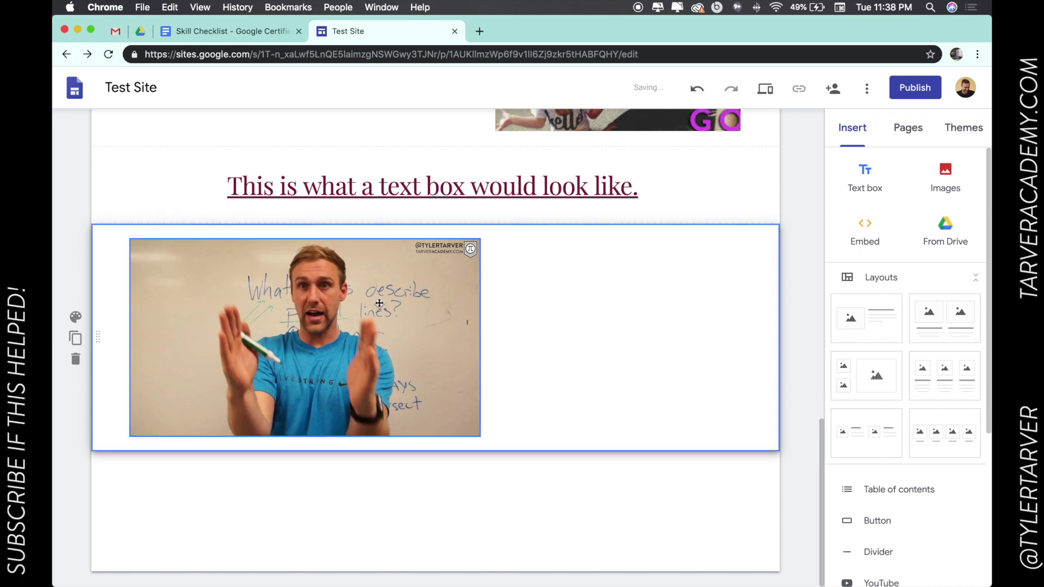
left_click(212, 276)
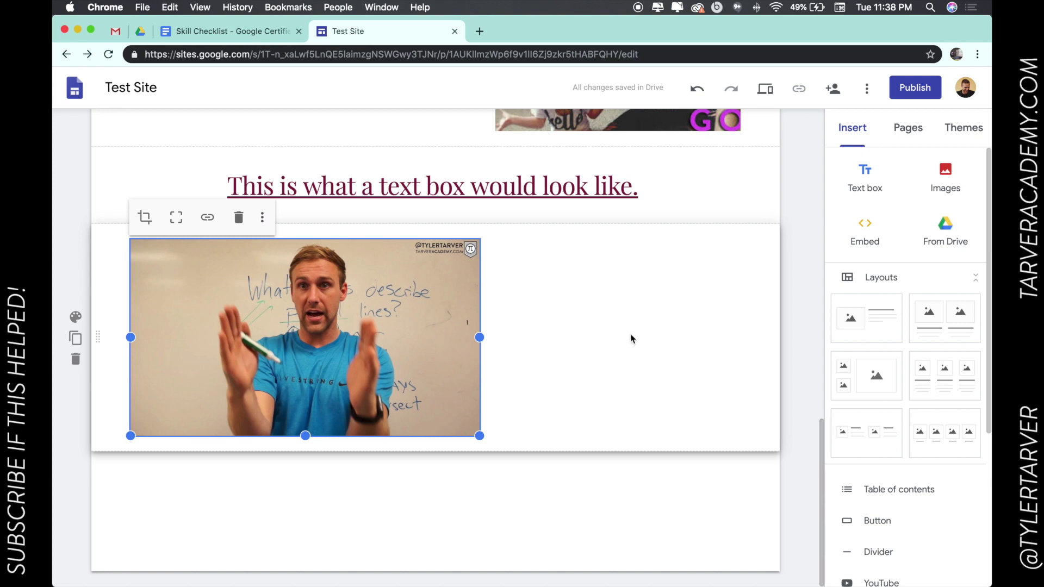
Insert an image-and-text layout section below the photo
scroll(917, 346, "down", 1)
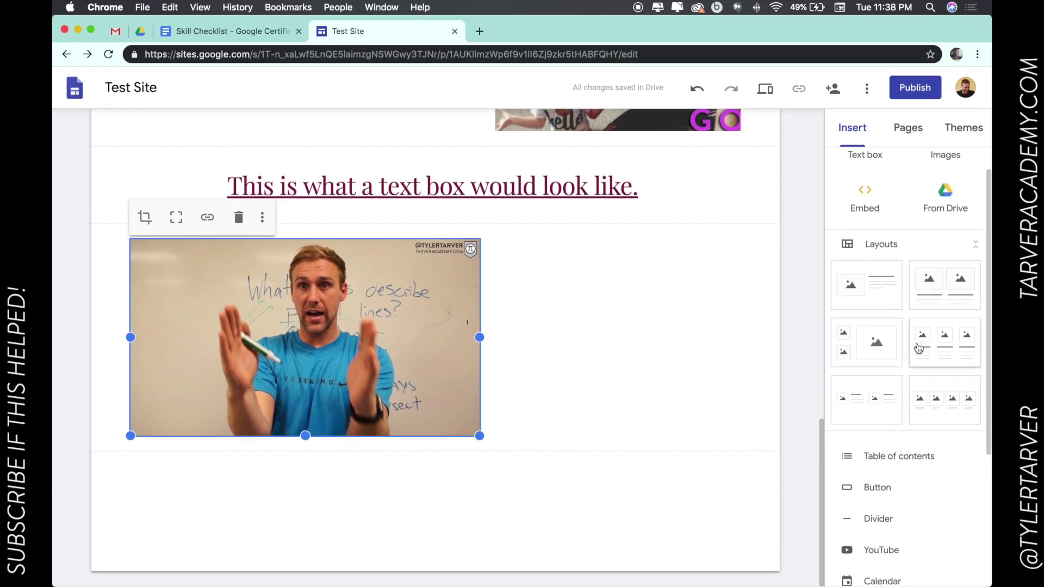
scroll(918, 347, "up", 1)
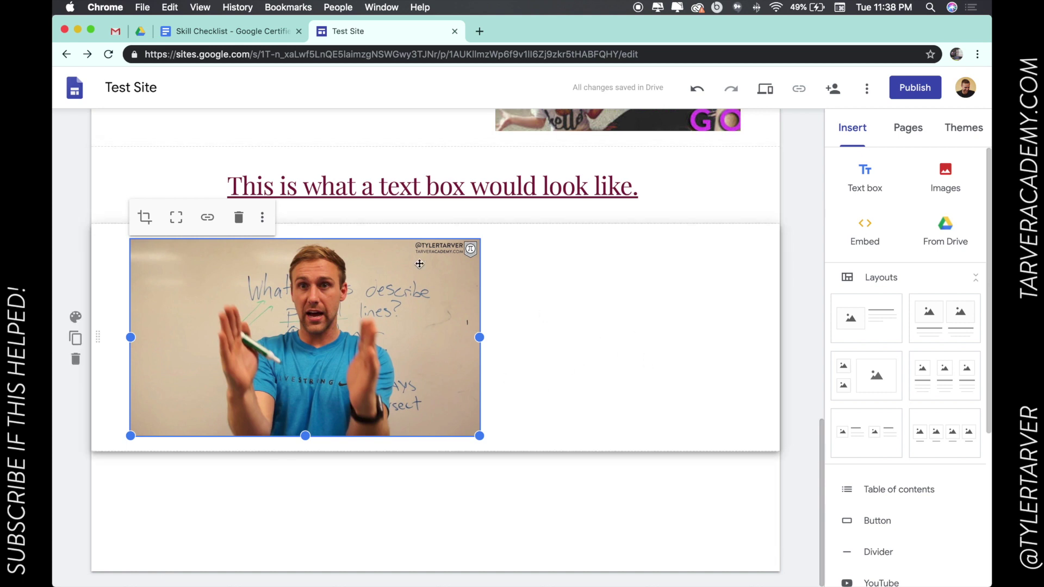
scroll(419, 255, "up", 2)
scroll(419, 261, "down", 2)
left_click(866, 318)
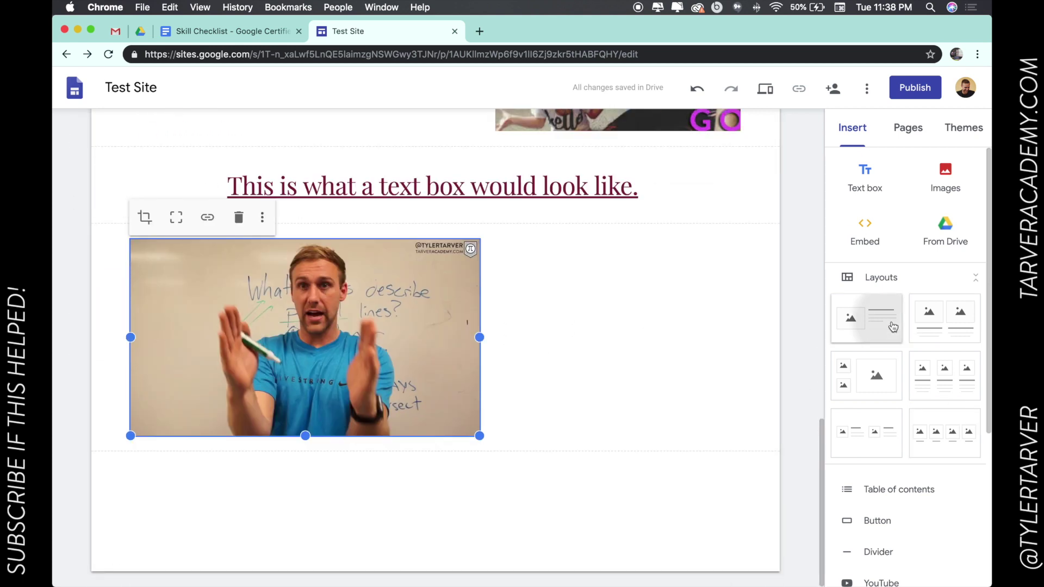
Title the layout 'new layout' and give it the body text 'just like that'
left_click(462, 327)
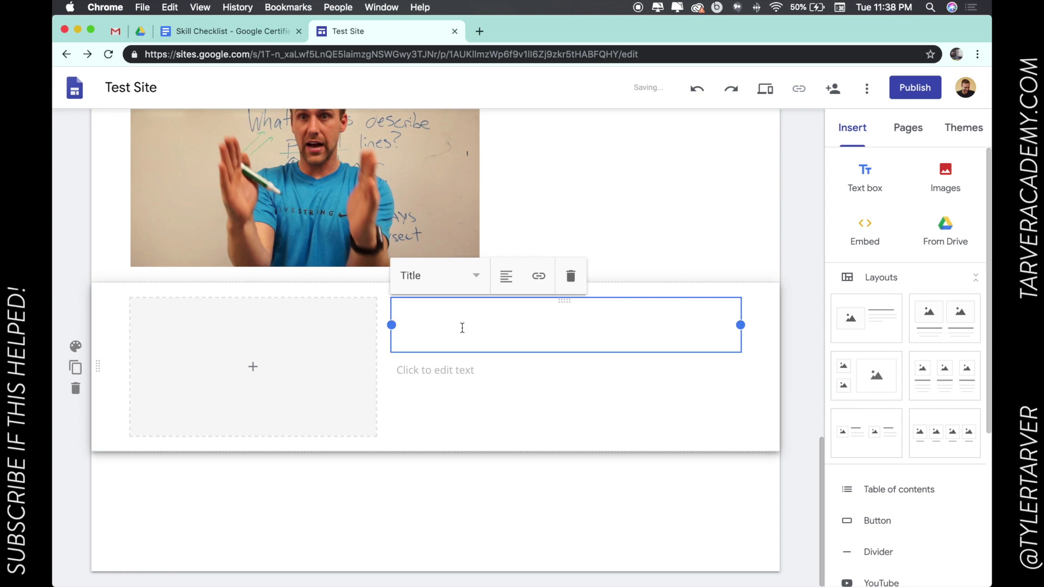
type("new layout")
left_click(478, 373)
type("jhust")
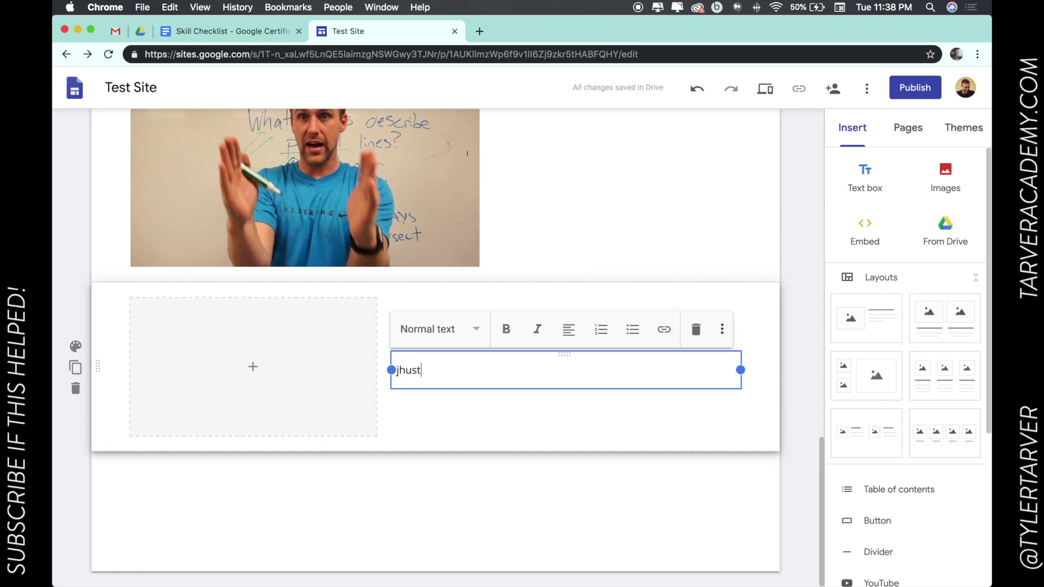
type(" like that")
left_click(406, 369)
key("BackSpace")
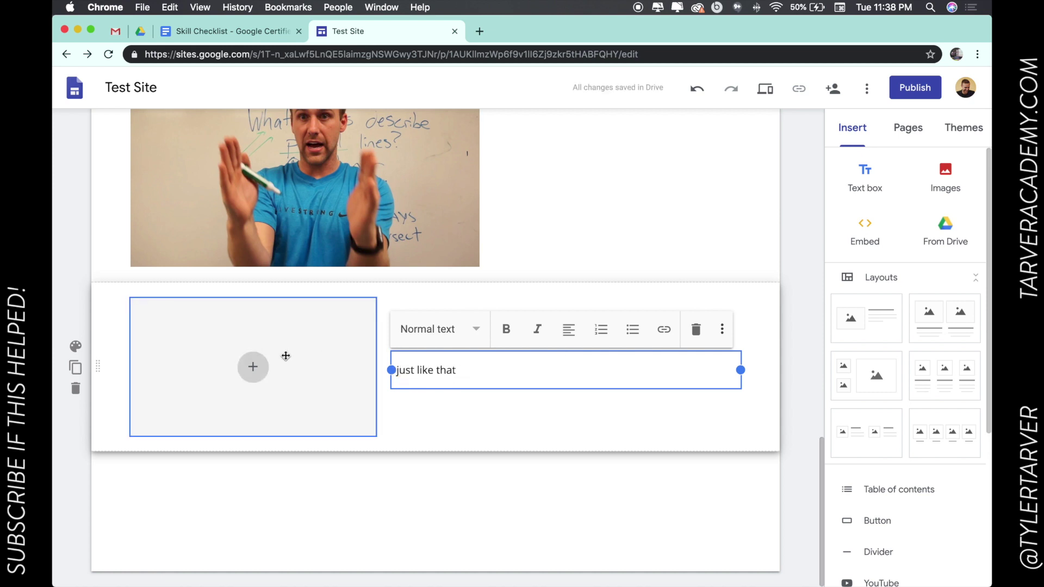
left_click(397, 279)
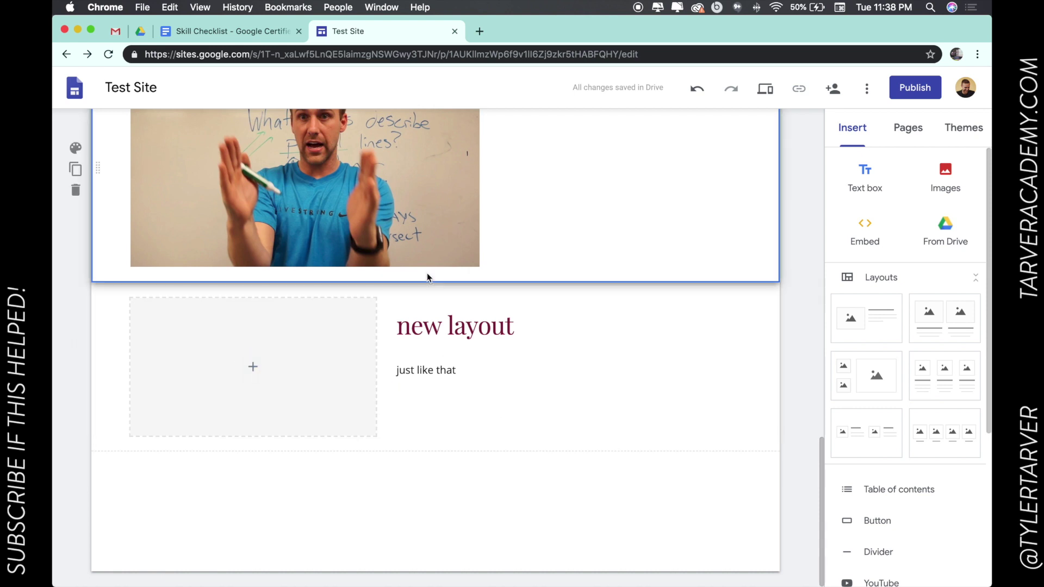
scroll(427, 275, "up", 3)
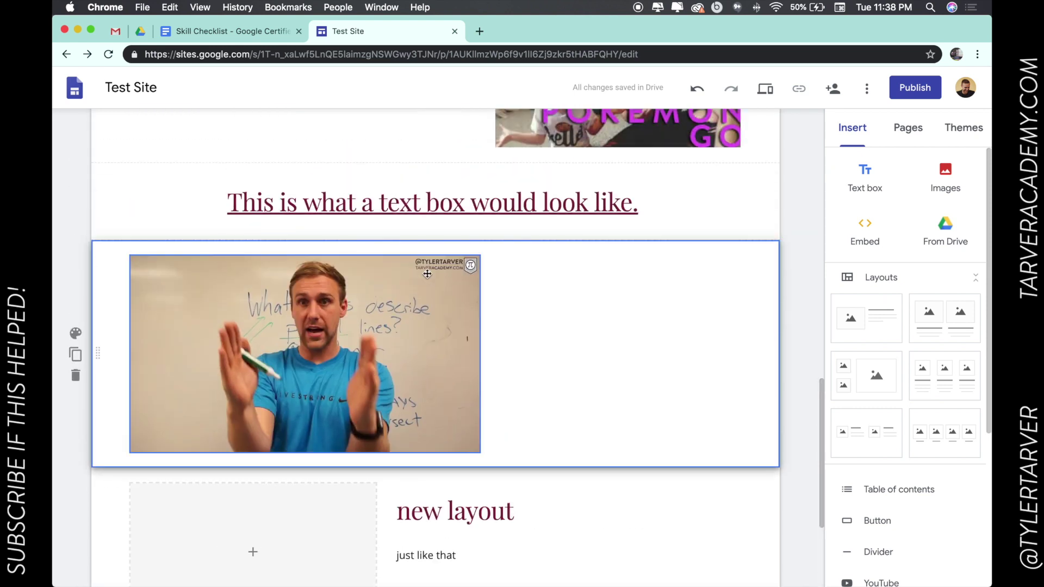